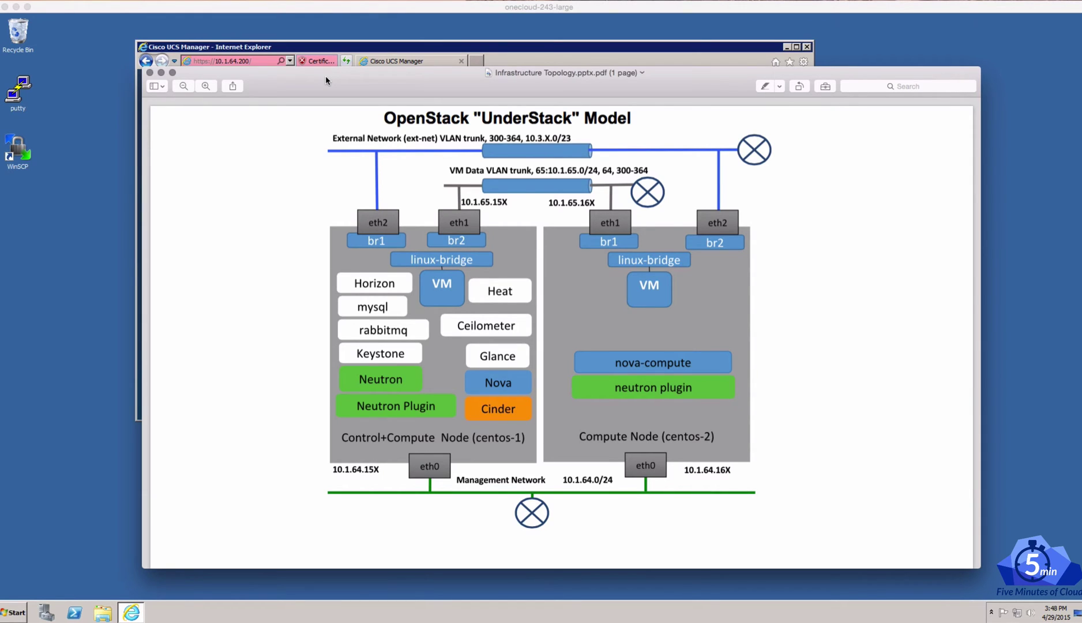
Close the topology PDF and launch UCS Manager, postponing the Java update and allowing it to run
click(161, 72)
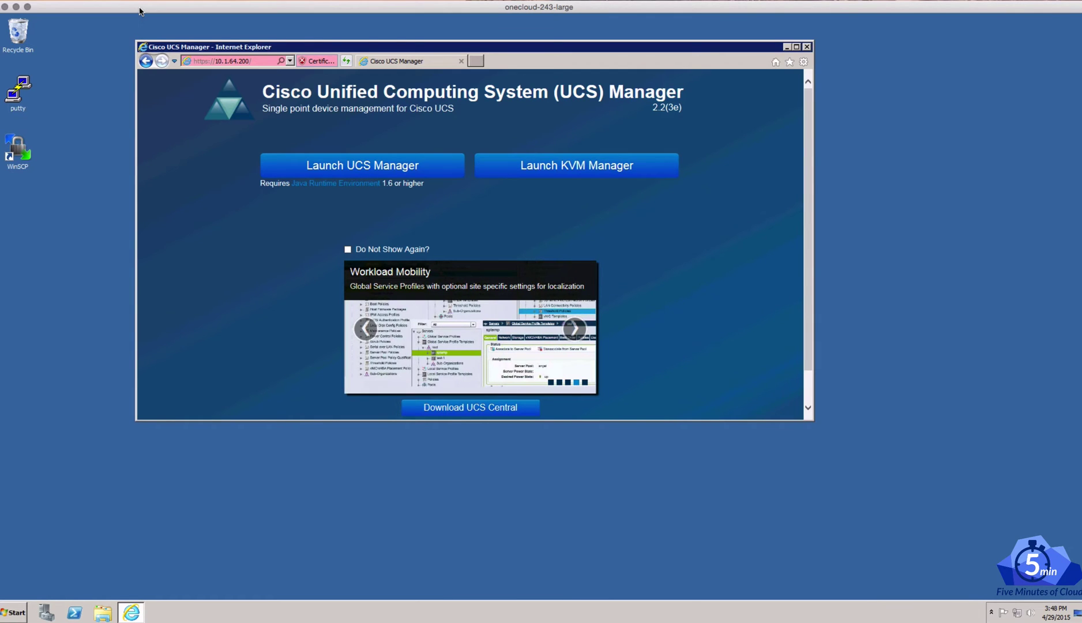
click(366, 168)
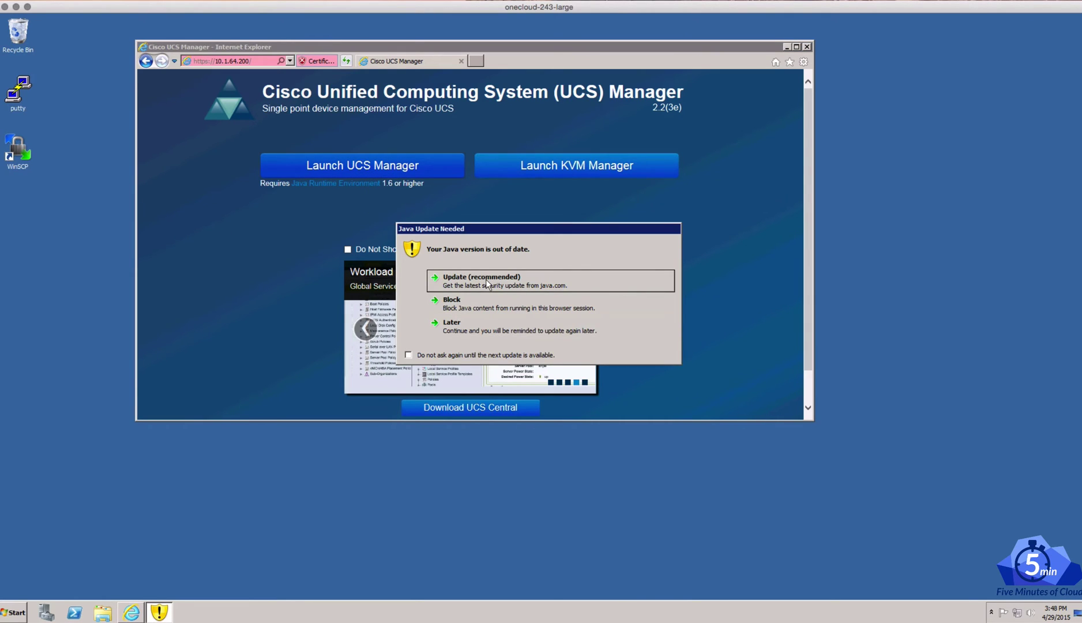
click(483, 330)
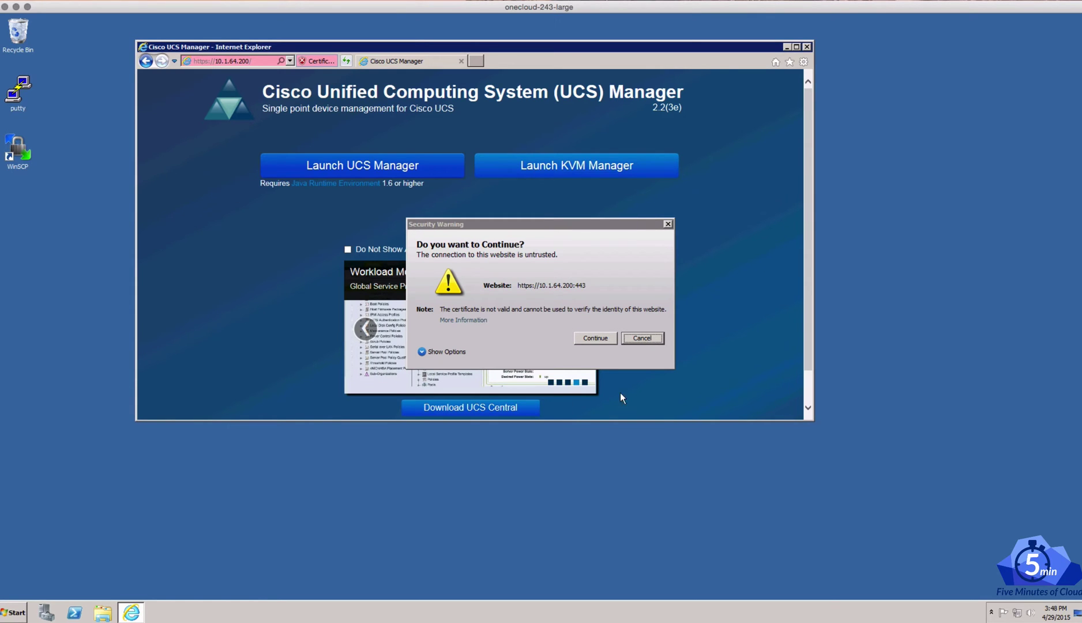
click(596, 338)
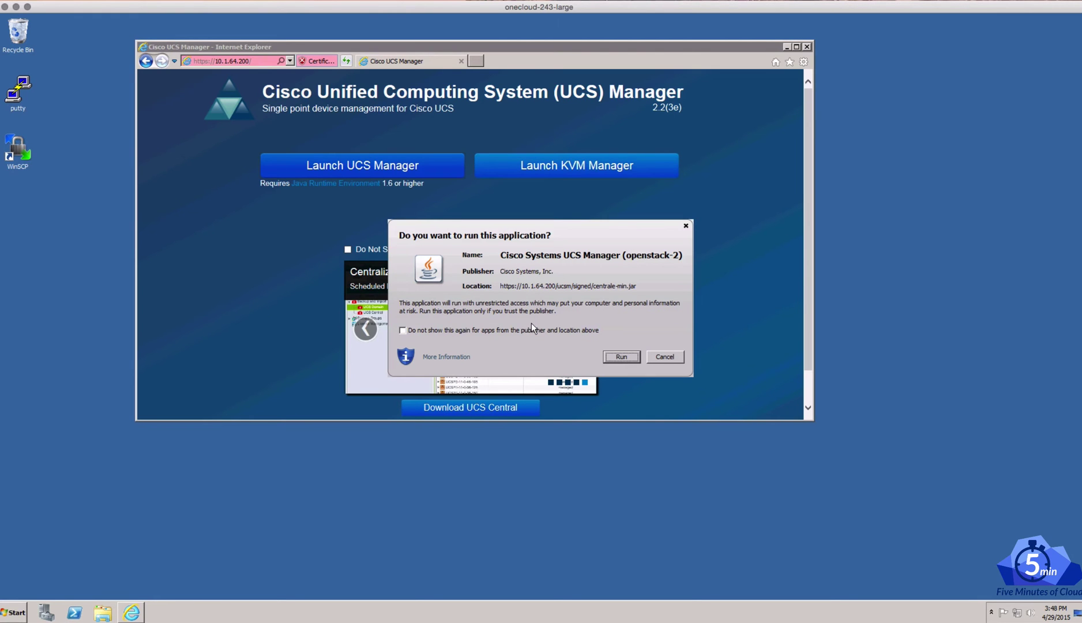
click(623, 357)
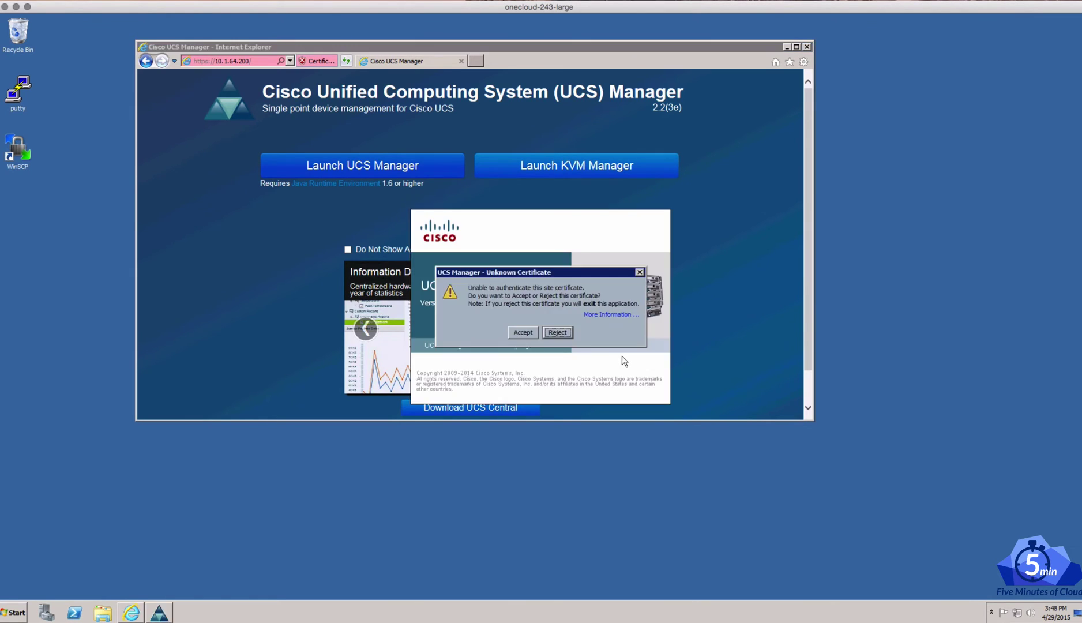
Accept the site certificate, log in as admin with the account password, and accept the main-window certificate
click(523, 332)
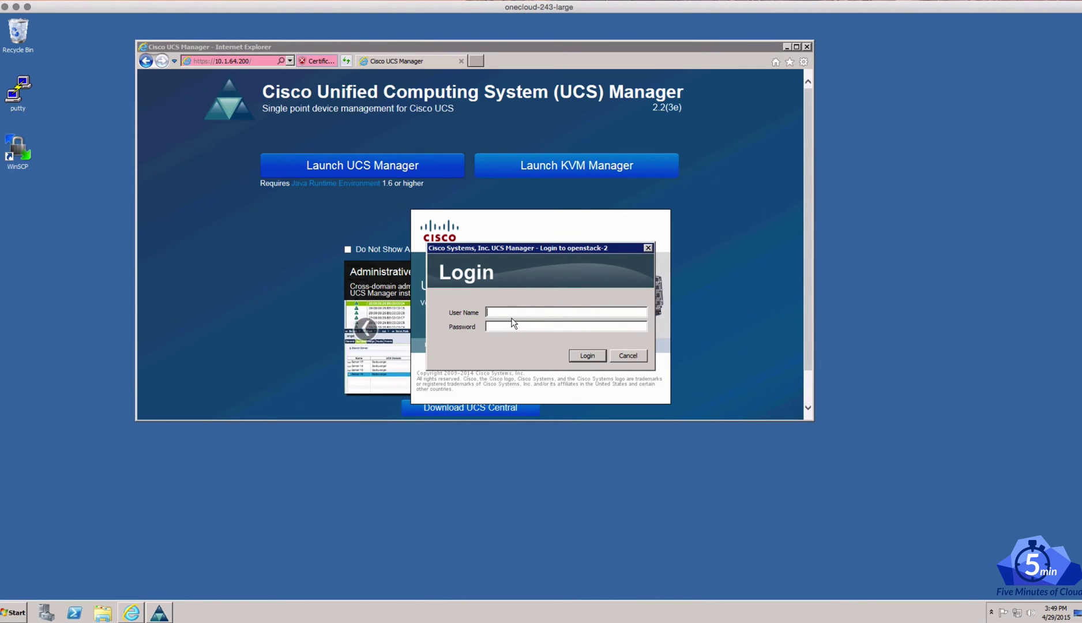
text(admin)
key(Tab)
text(password)
key(Return)
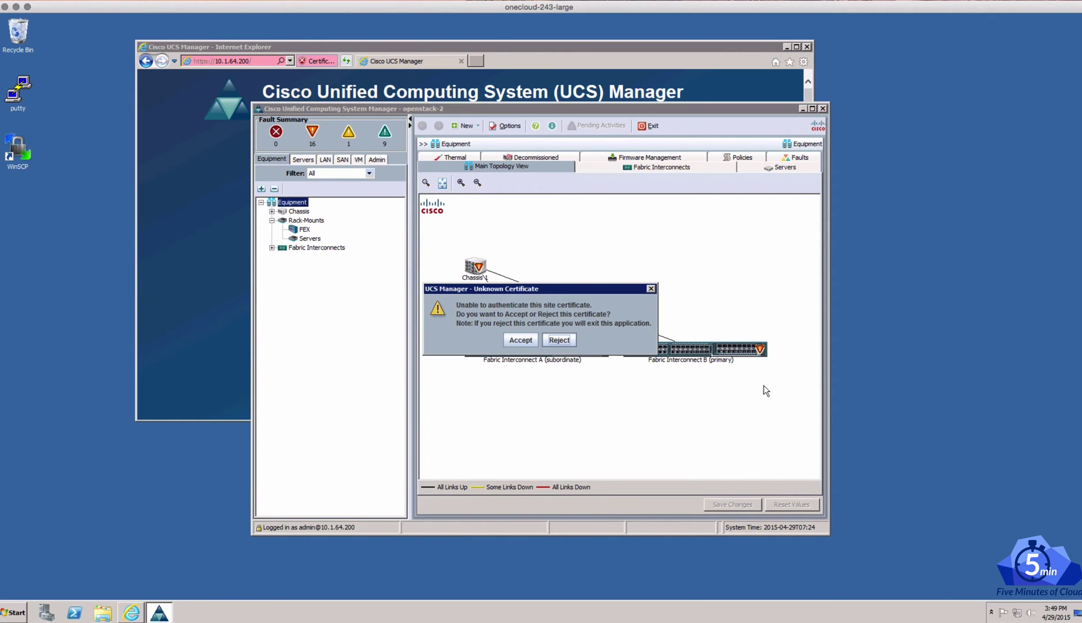
click(518, 342)
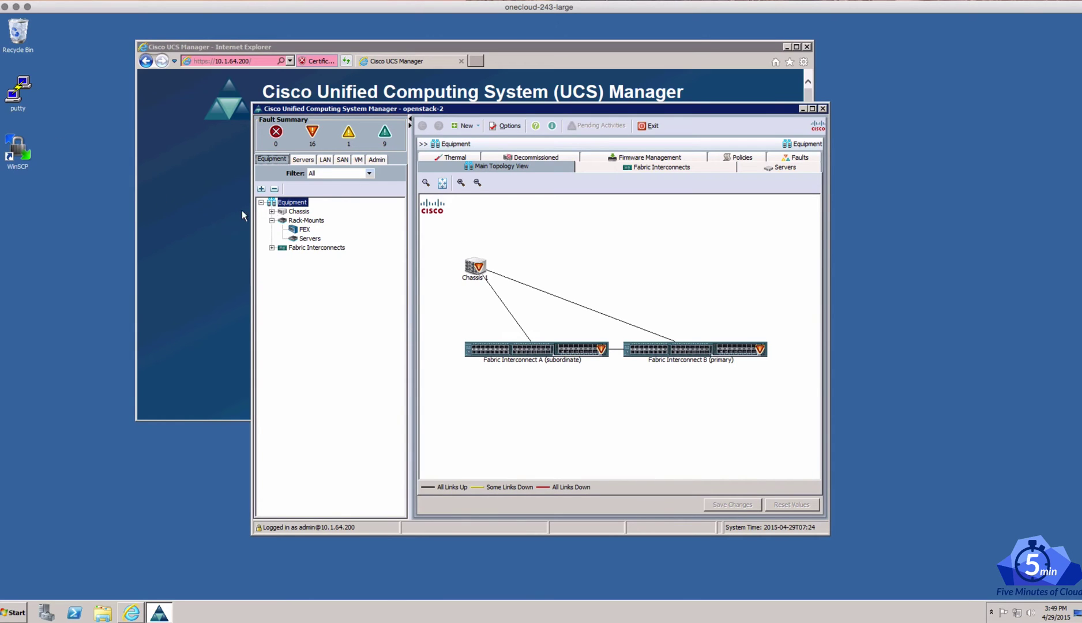
Expand Chassis > Chassis 1 > Servers in the Equipment tree and switch to the Servers view
click(271, 211)
click(282, 220)
click(293, 256)
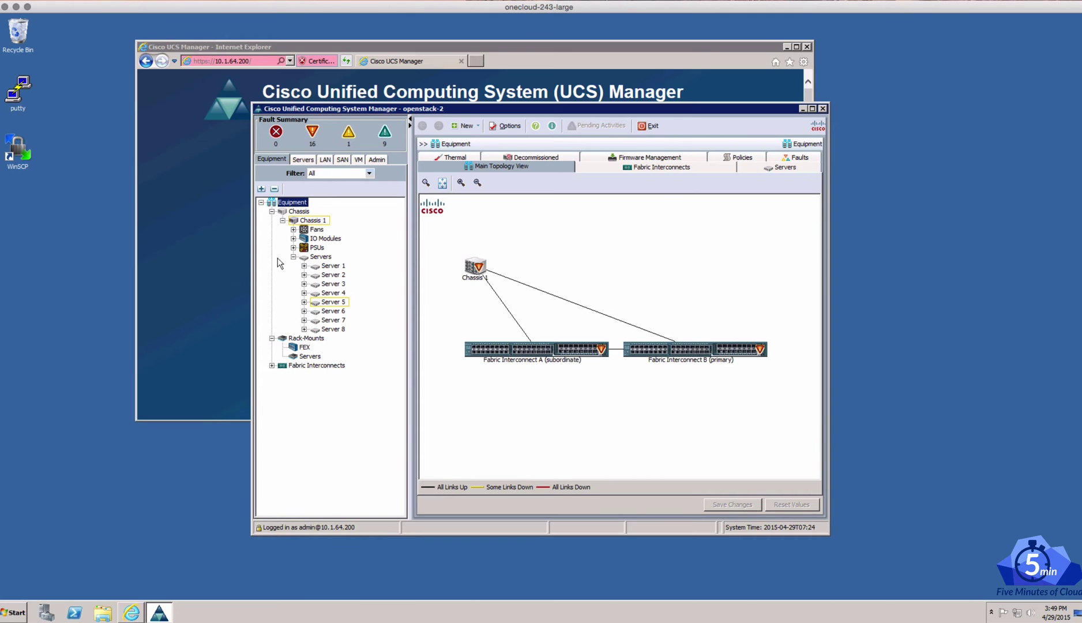
click(297, 160)
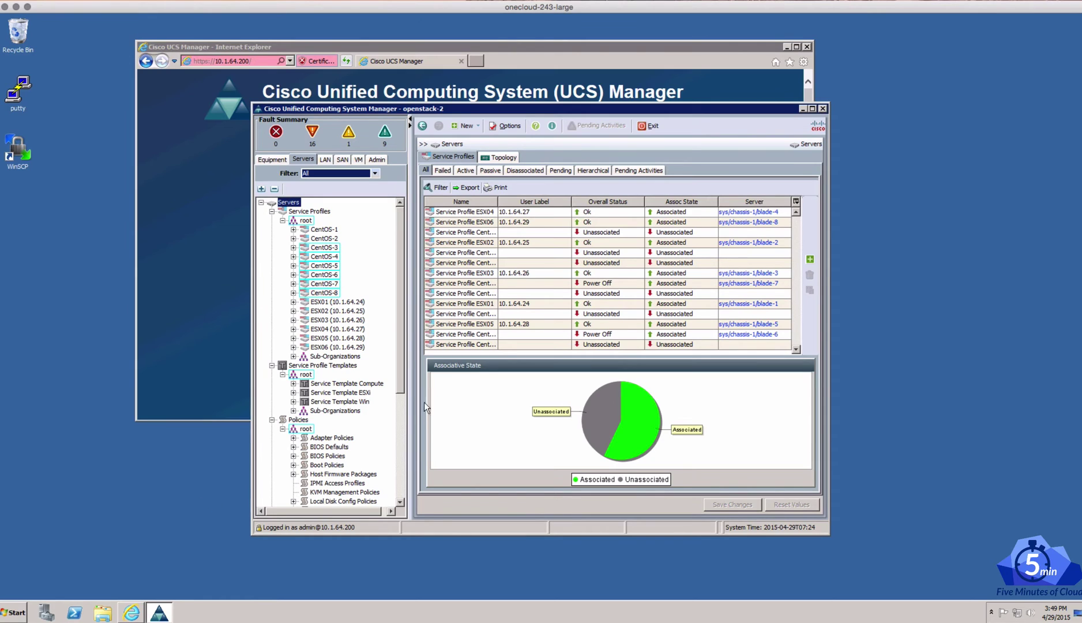
Select Service Template Compute and view its storage, then network settings with vNICs eth0, eth1, eth2
click(337, 383)
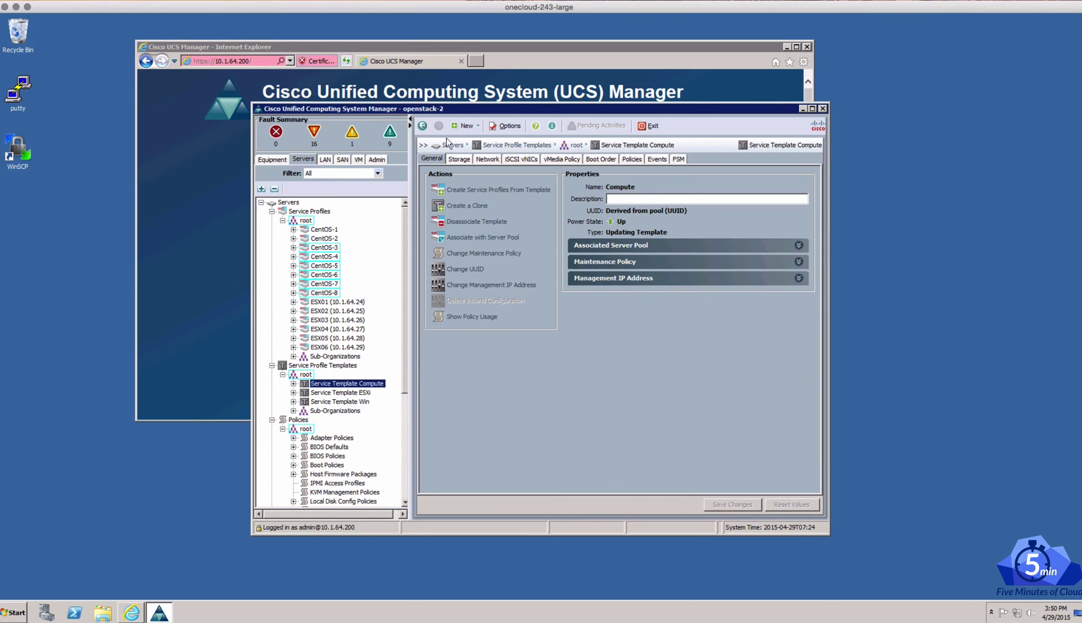
click(460, 160)
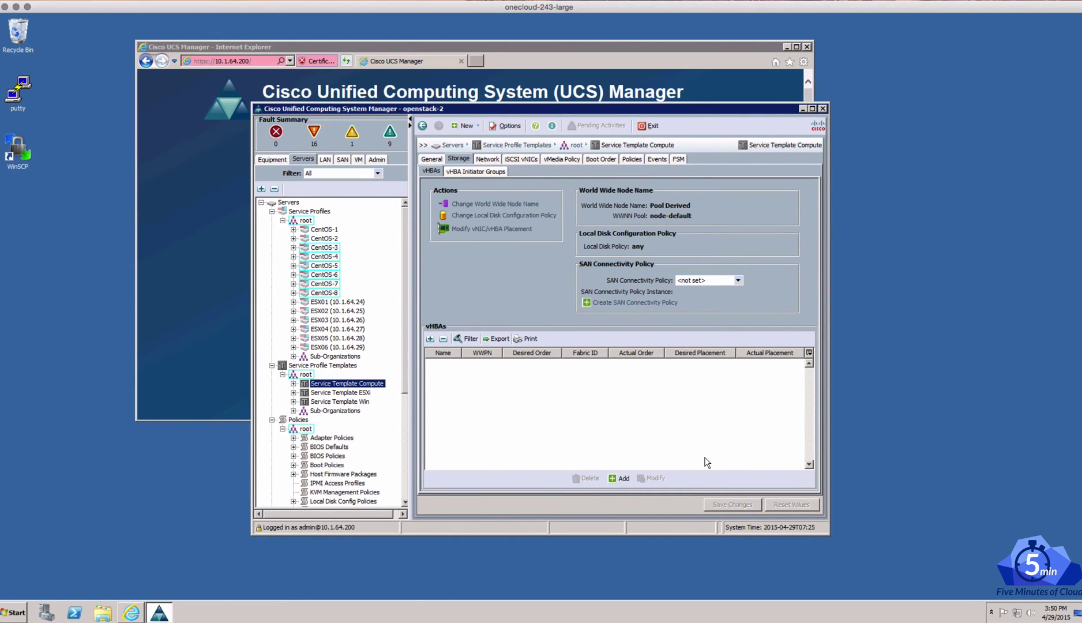
click(487, 159)
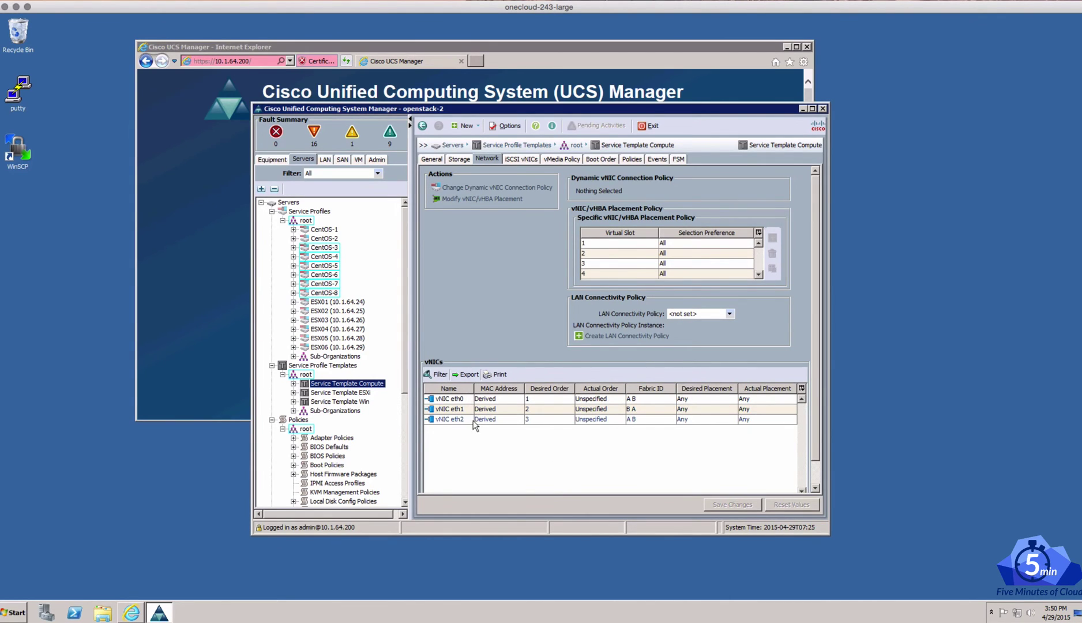
double_click(449, 399)
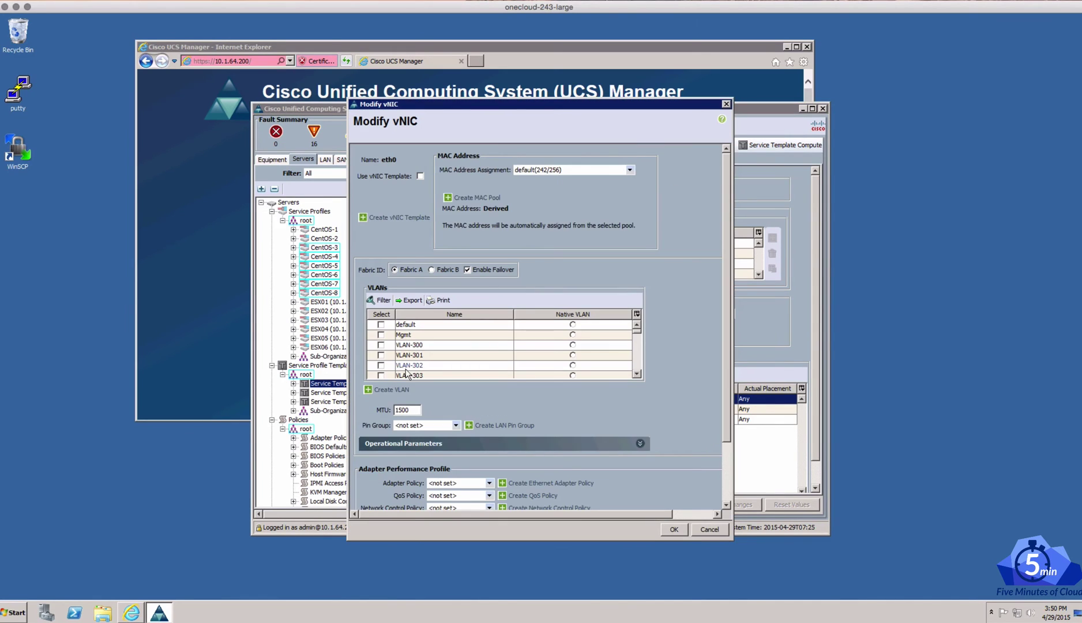
drag(636, 332, 636, 374)
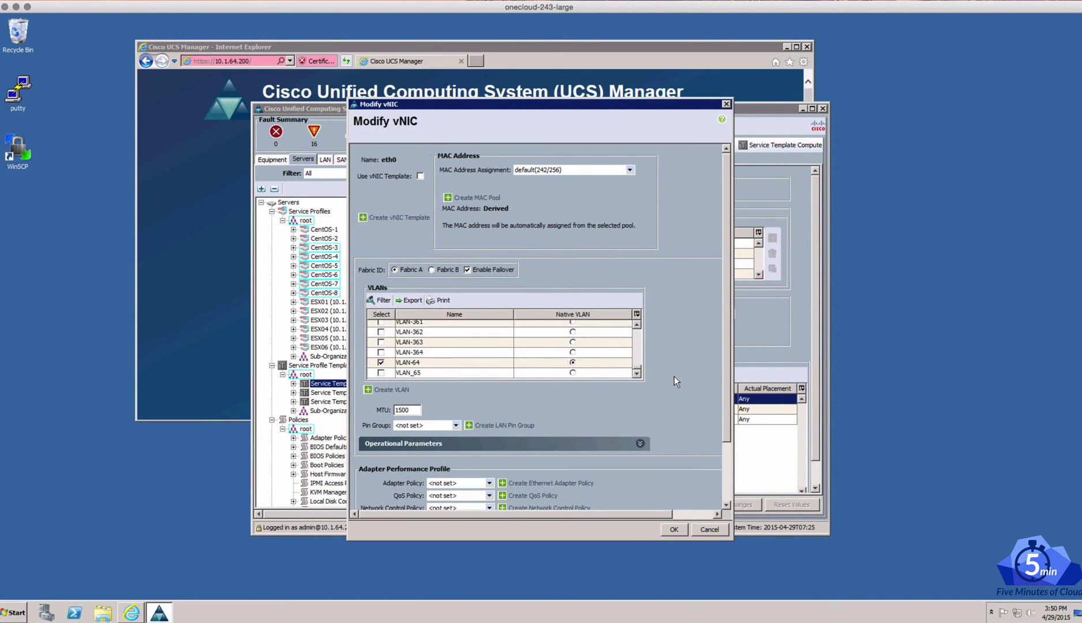
click(727, 103)
click(443, 409)
double_click(443, 409)
drag(638, 336, 638, 376)
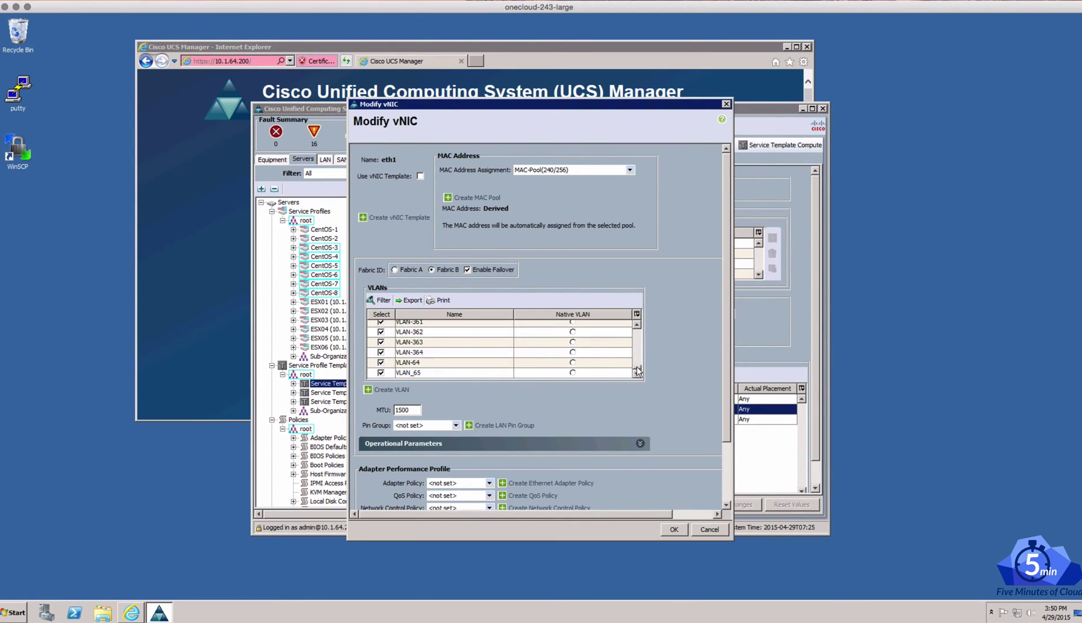
scroll(519, 345, up, 15)
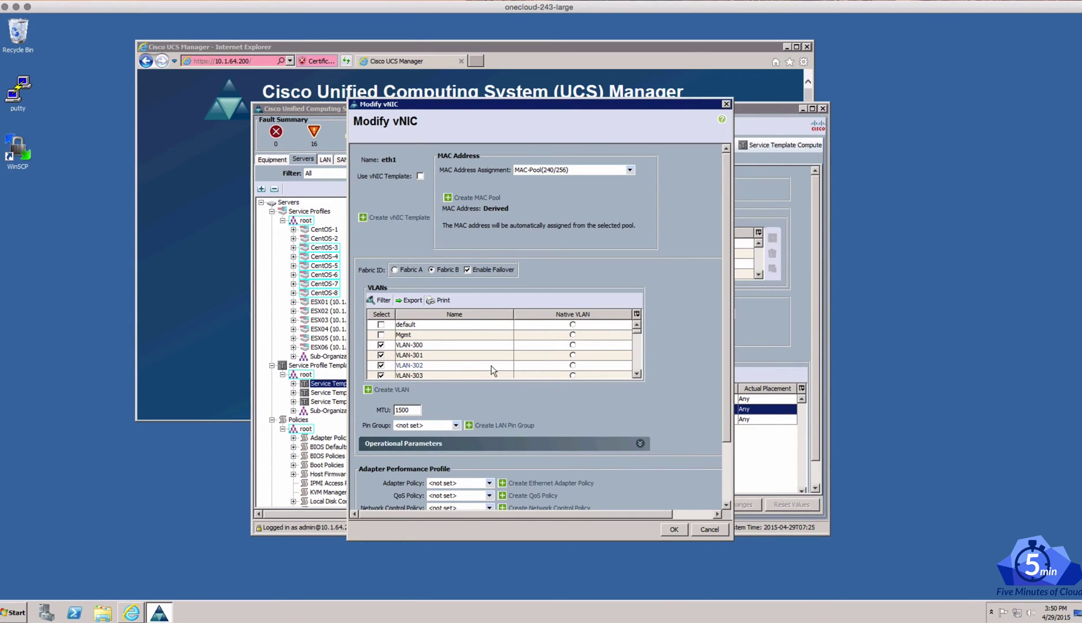
scroll(491, 365, down, 5)
scroll(491, 365, down, 5)
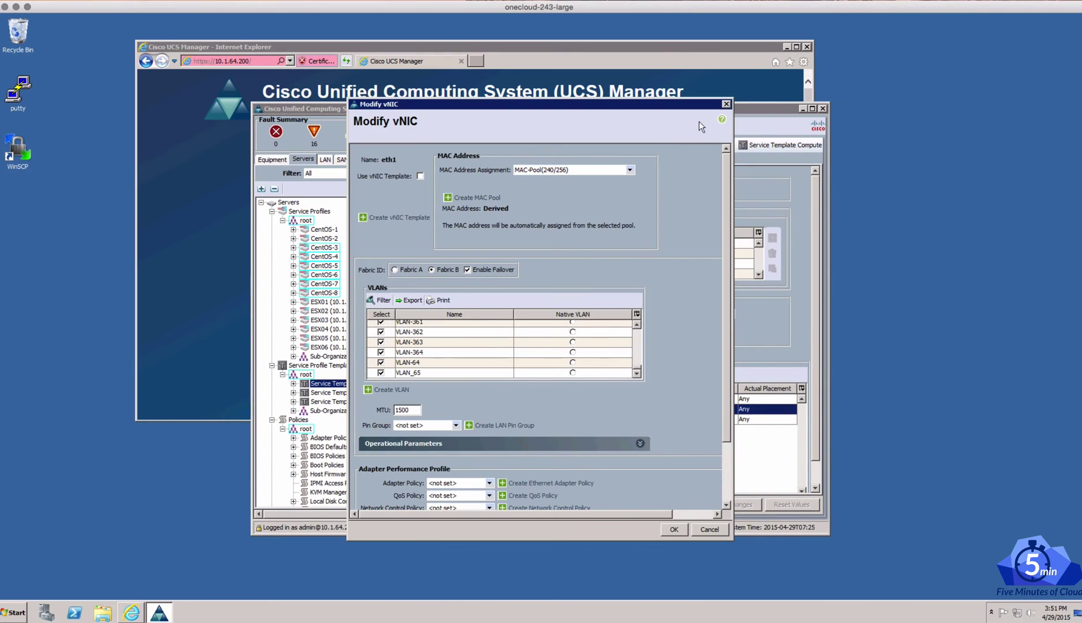
click(725, 105)
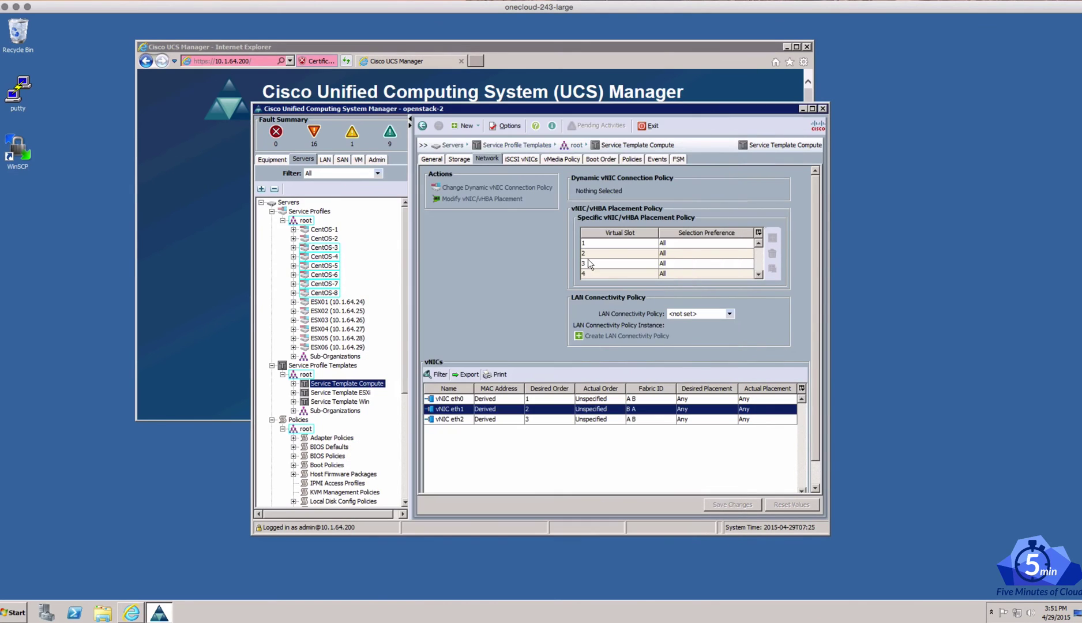
Open vNIC eth2's settings and select VLAN-317 through VLAN-327
click(444, 420)
double_click(443, 419)
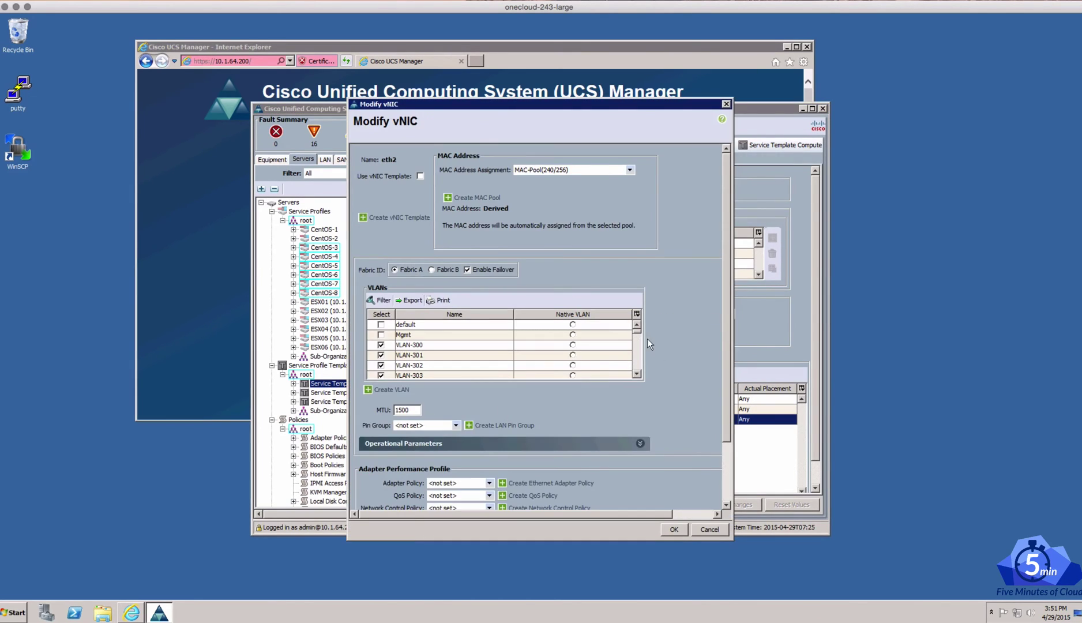
mouse_move(636, 331)
mouse_down()
mouse_move(636, 357)
mouse_move(636, 330)
mouse_move(638, 346)
mouse_up()
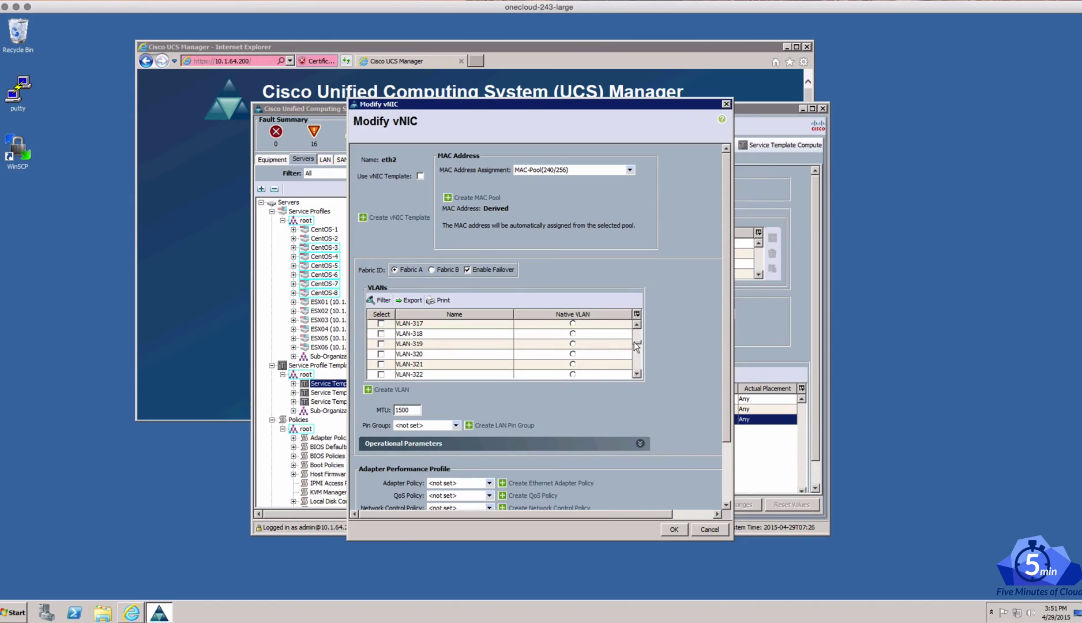
scroll(639, 341, up, 2)
click(381, 373)
scroll(633, 369, down, 2)
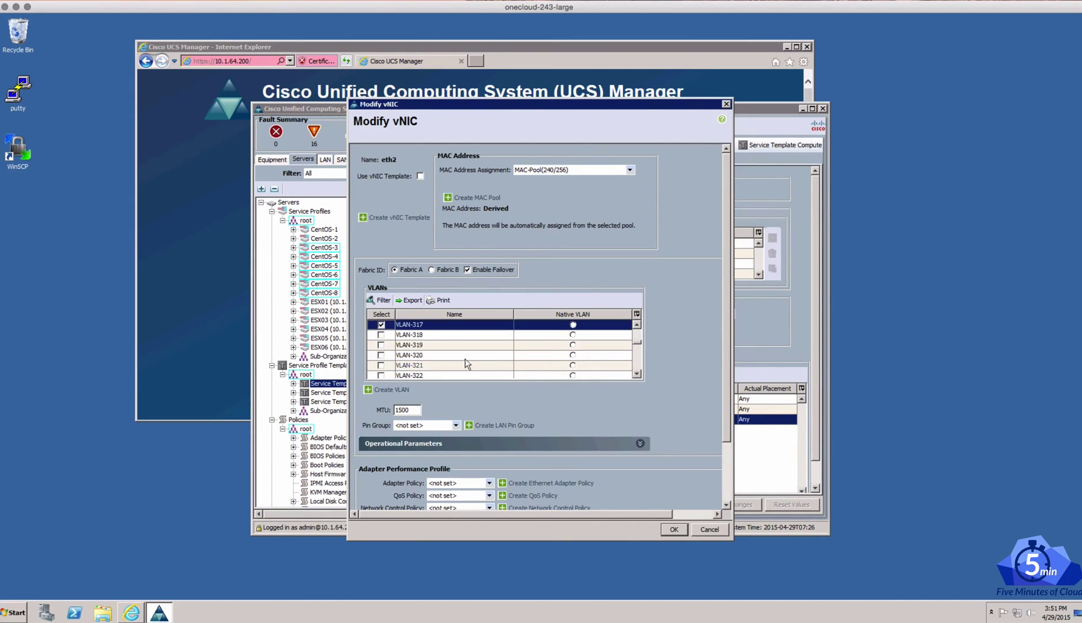
click(381, 334)
click(380, 345)
click(380, 354)
click(380, 365)
click(380, 375)
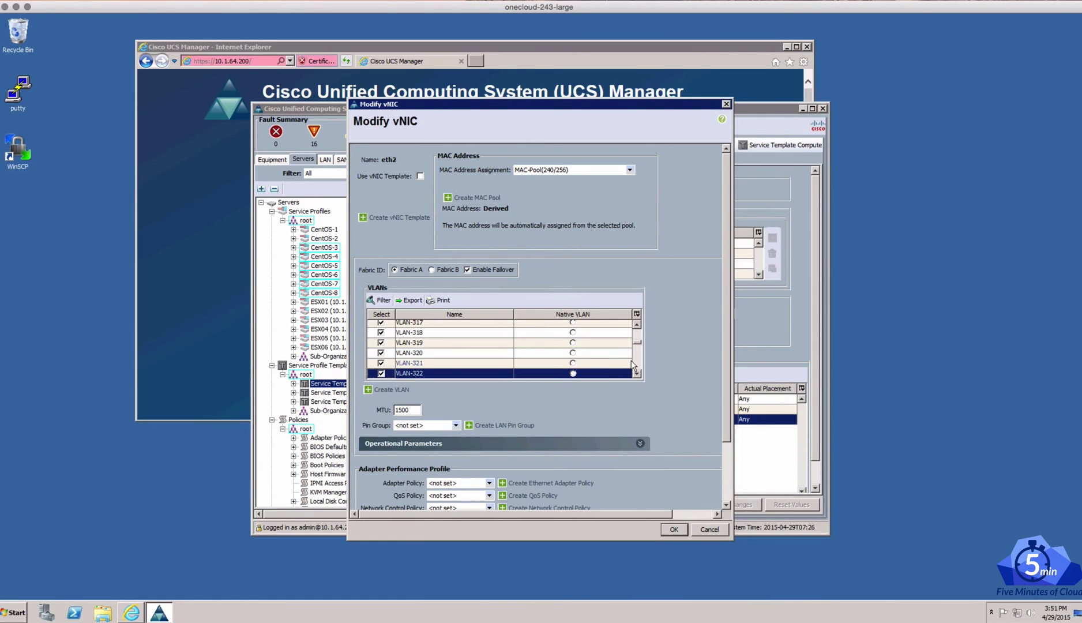
scroll(636, 363, down, 2)
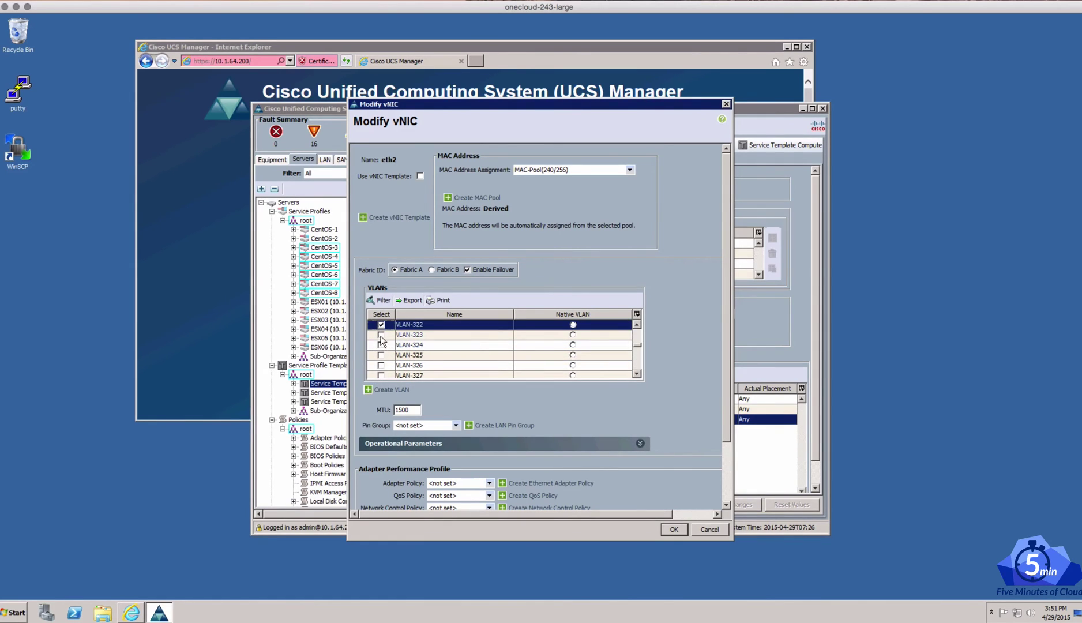
click(380, 335)
click(381, 345)
click(380, 355)
click(380, 365)
click(381, 374)
Add VLAN-328 through VLAN-337 to eth2 and confirm the vNIC changes
scroll(641, 360, down, 2)
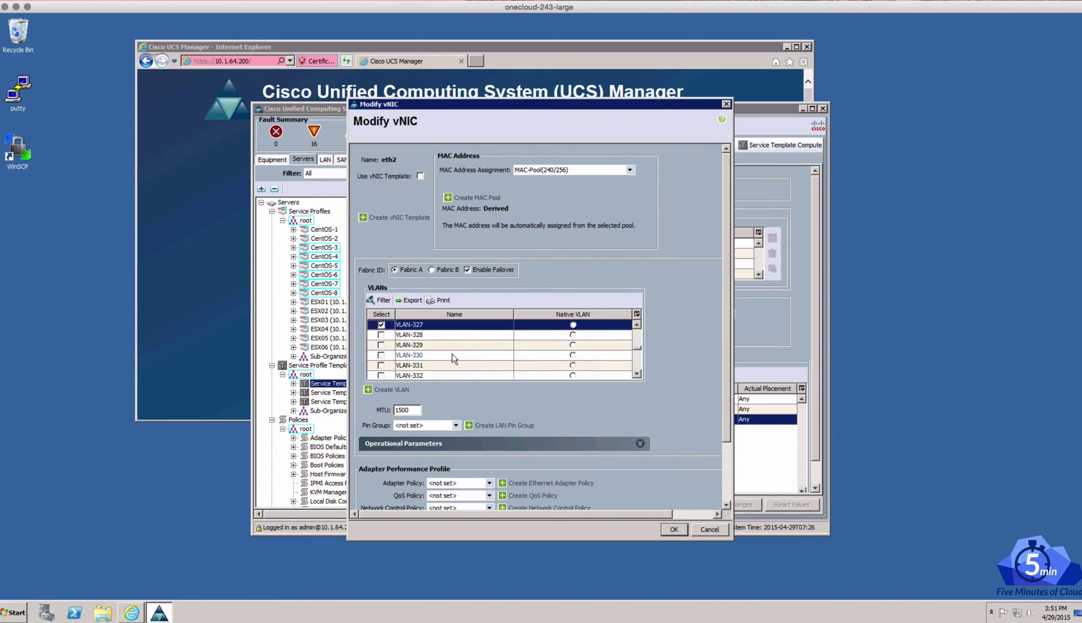
click(381, 335)
click(380, 345)
click(381, 355)
click(380, 365)
click(381, 375)
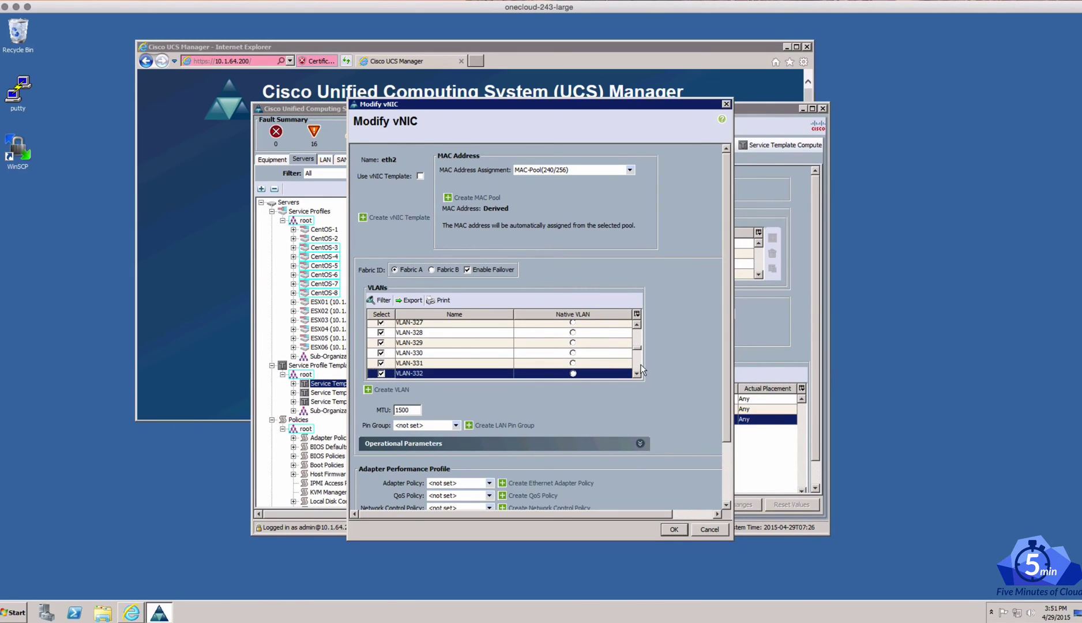
scroll(640, 369, down, 2)
click(381, 335)
click(381, 335)
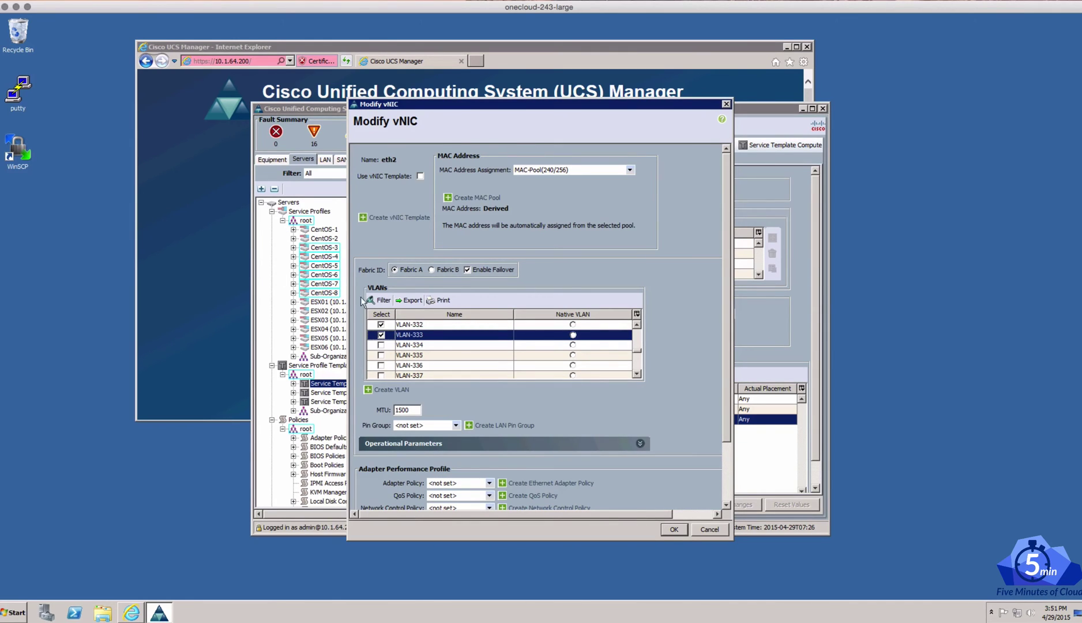
click(380, 344)
click(381, 355)
click(381, 365)
click(380, 365)
click(380, 376)
click(675, 531)
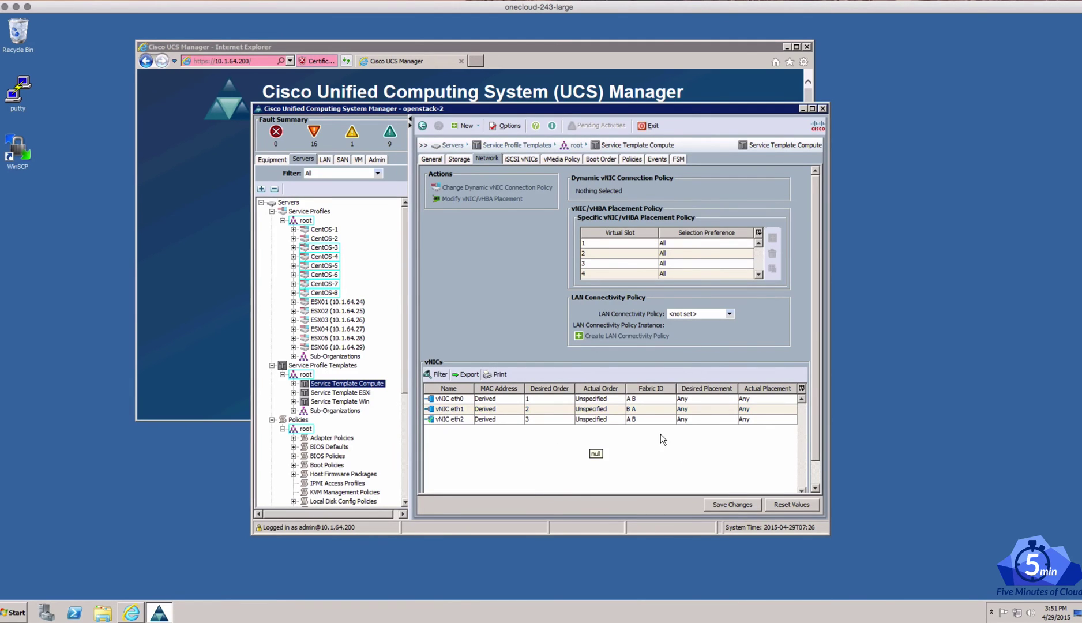
Save the template changes, confirming past the resource warnings and dismissing the success message
click(728, 505)
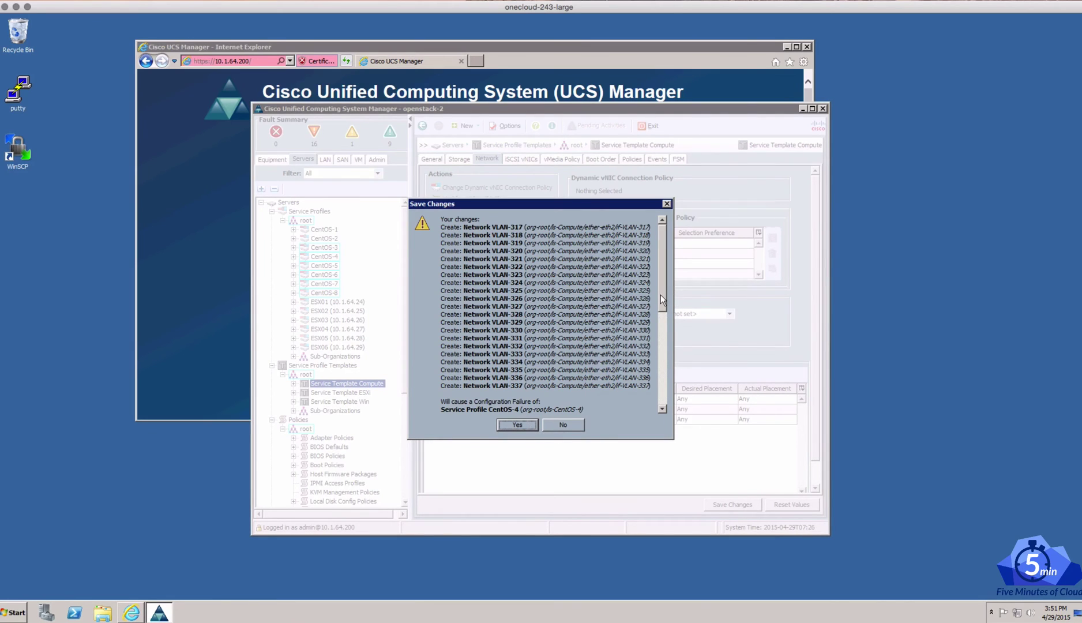
drag(661, 295, 655, 418)
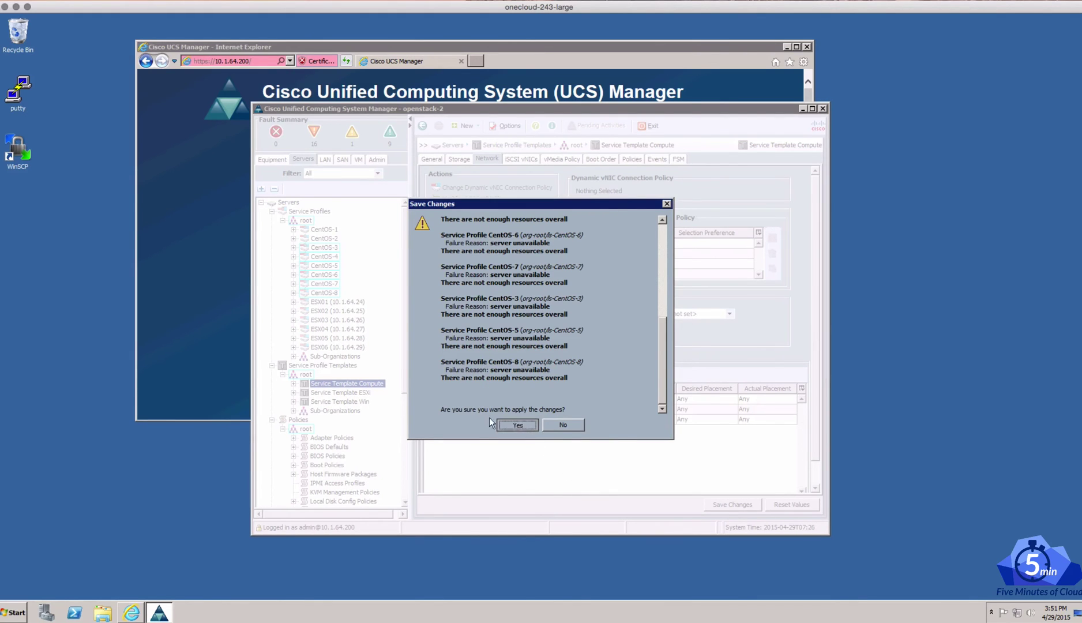
click(516, 425)
click(539, 335)
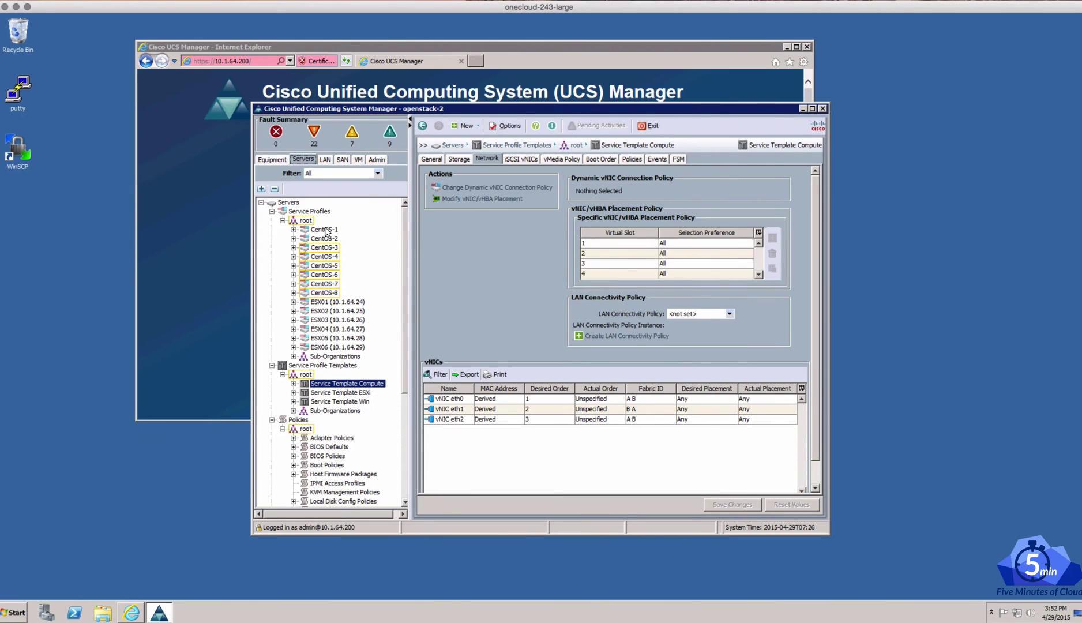
Select the CentOS-1 service profile and boot its server, confirming both prompts
click(327, 231)
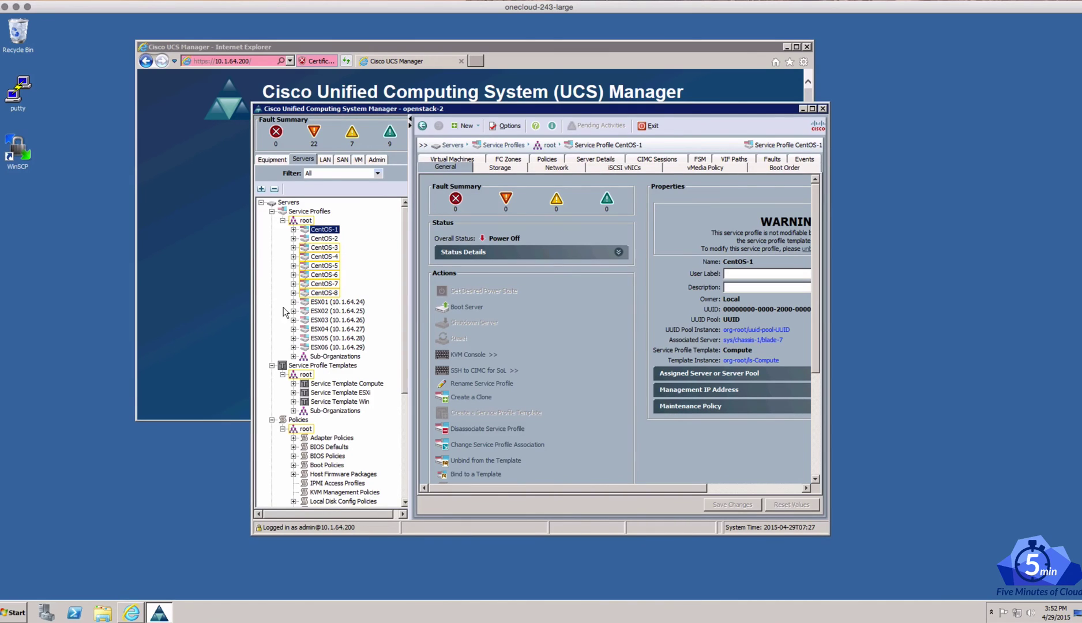
click(324, 239)
click(329, 230)
click(477, 310)
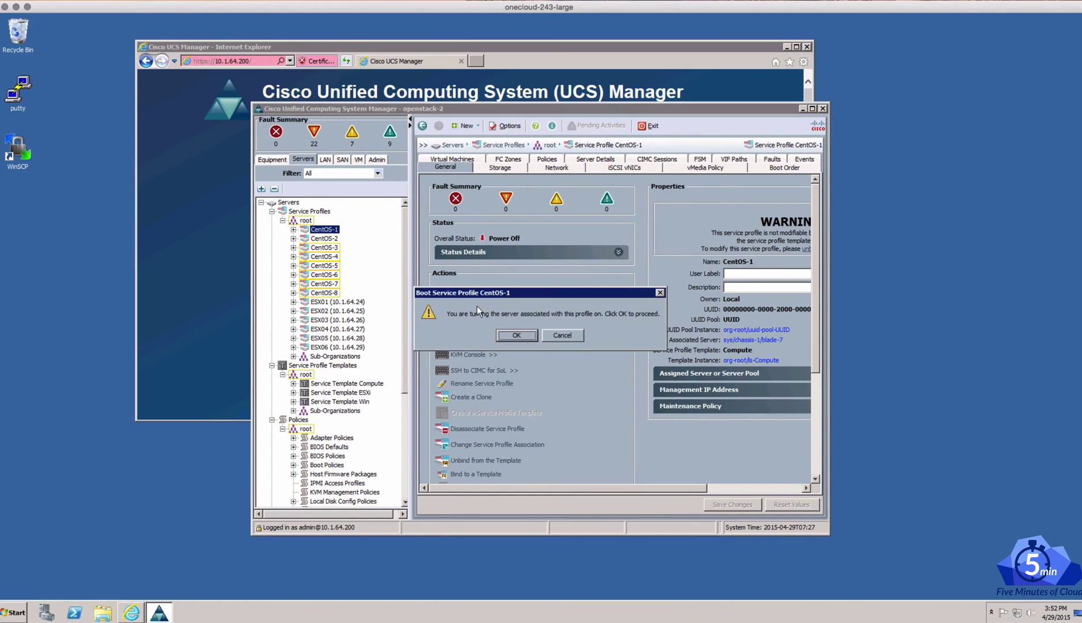
click(505, 332)
click(533, 333)
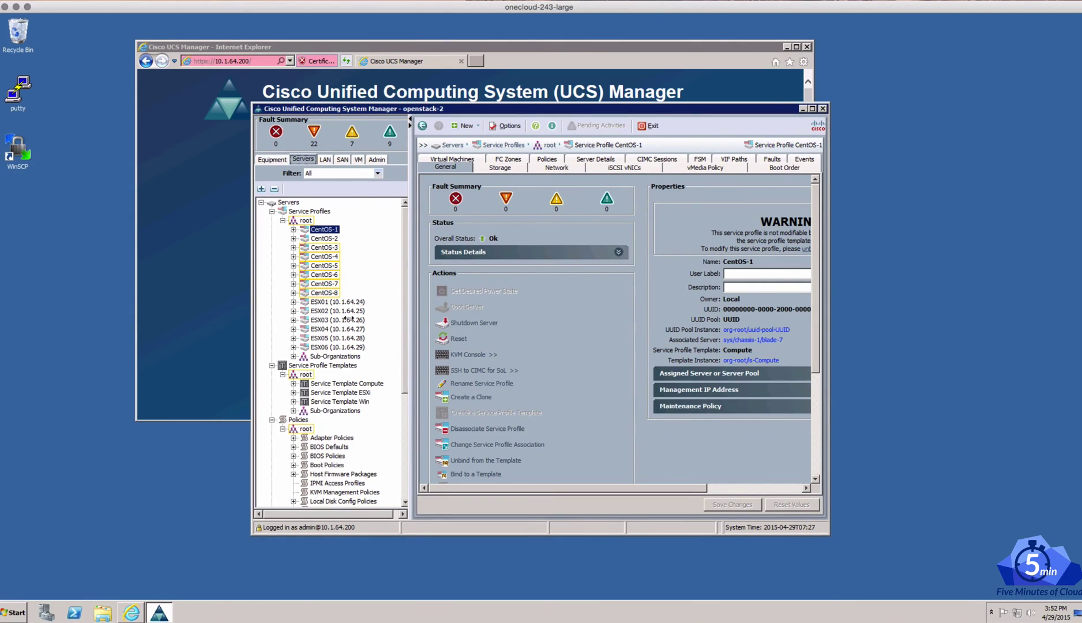
Launch the CentOS-1 KVM console, allowing the untrusted-site, run and certificate prompts
click(468, 354)
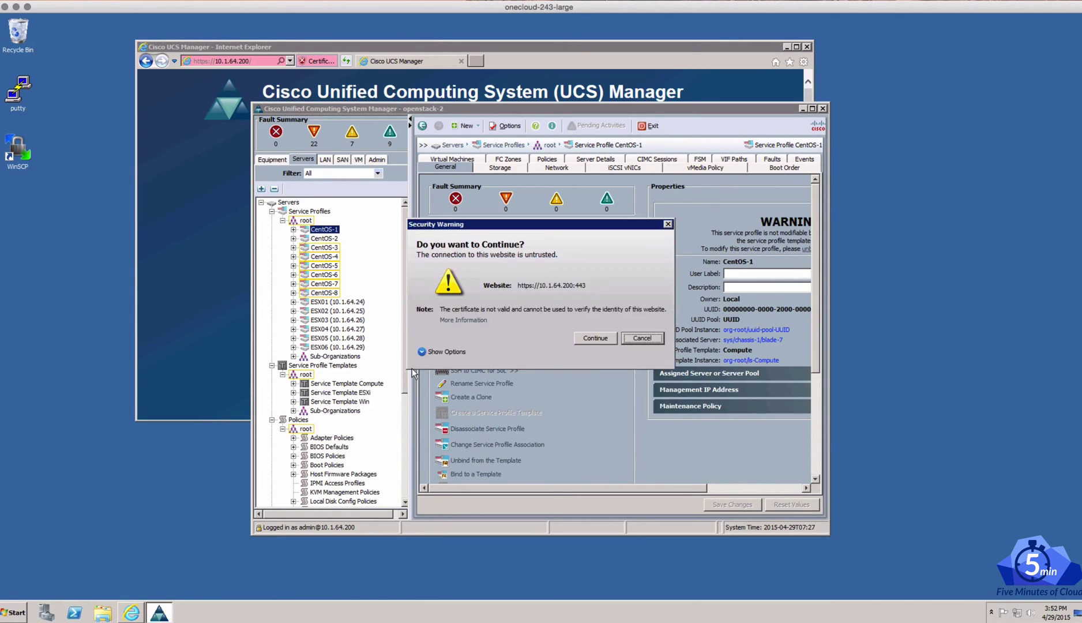
click(604, 336)
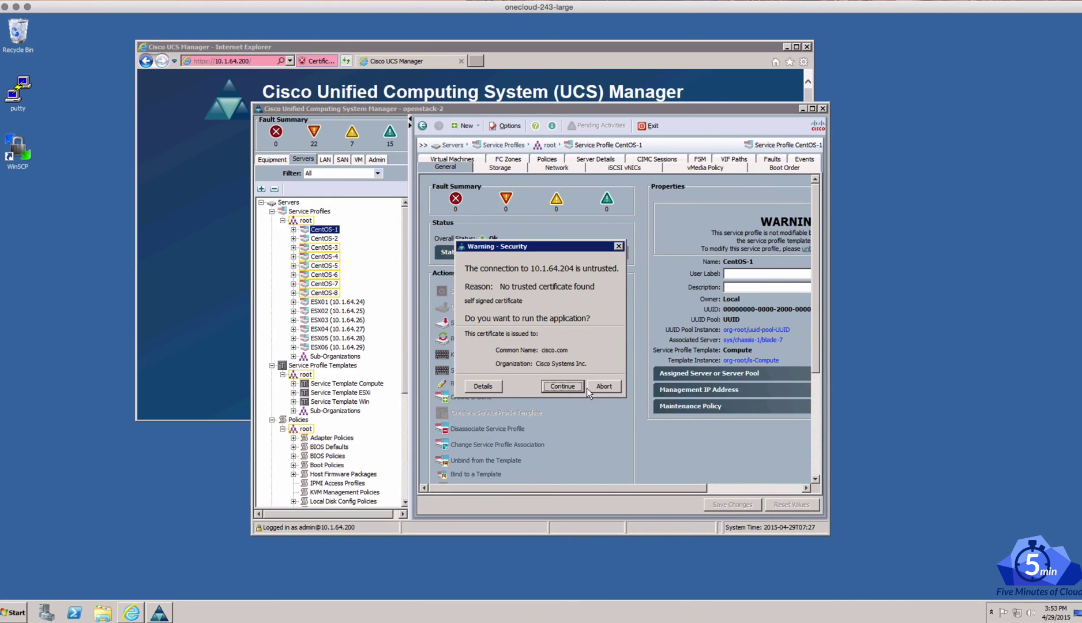
click(553, 388)
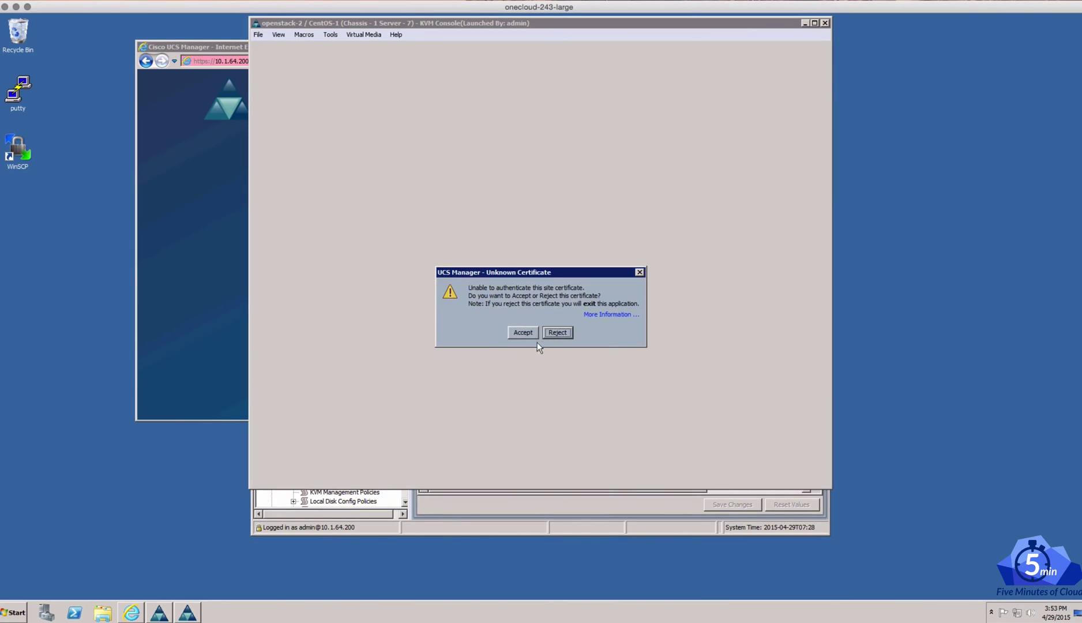
click(531, 330)
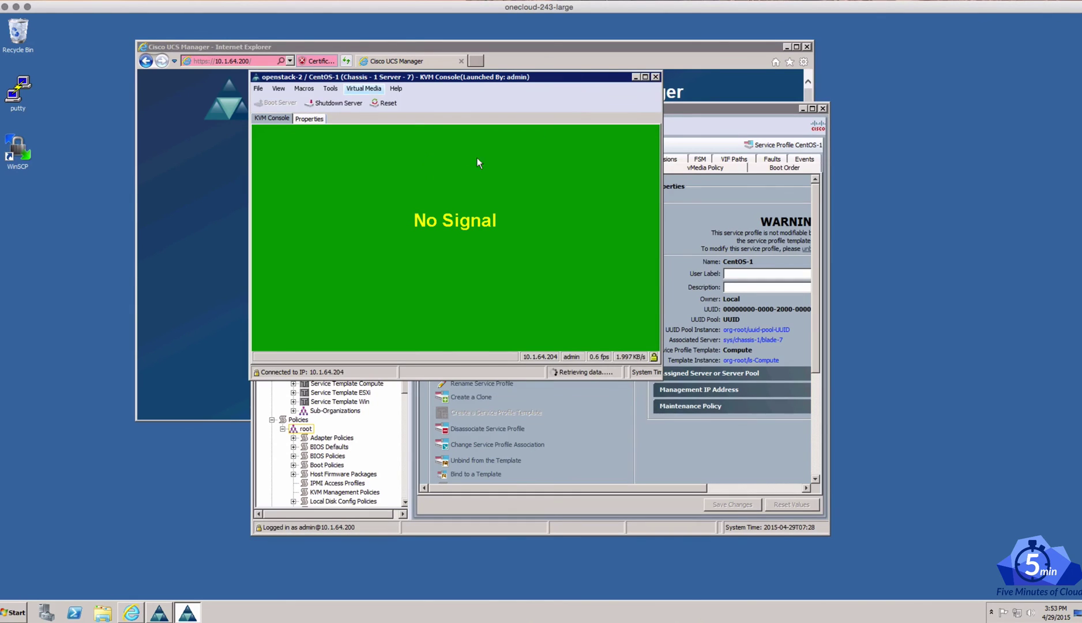
Activate virtual devices, accepting and remembering the unencrypted virtual media session
click(355, 89)
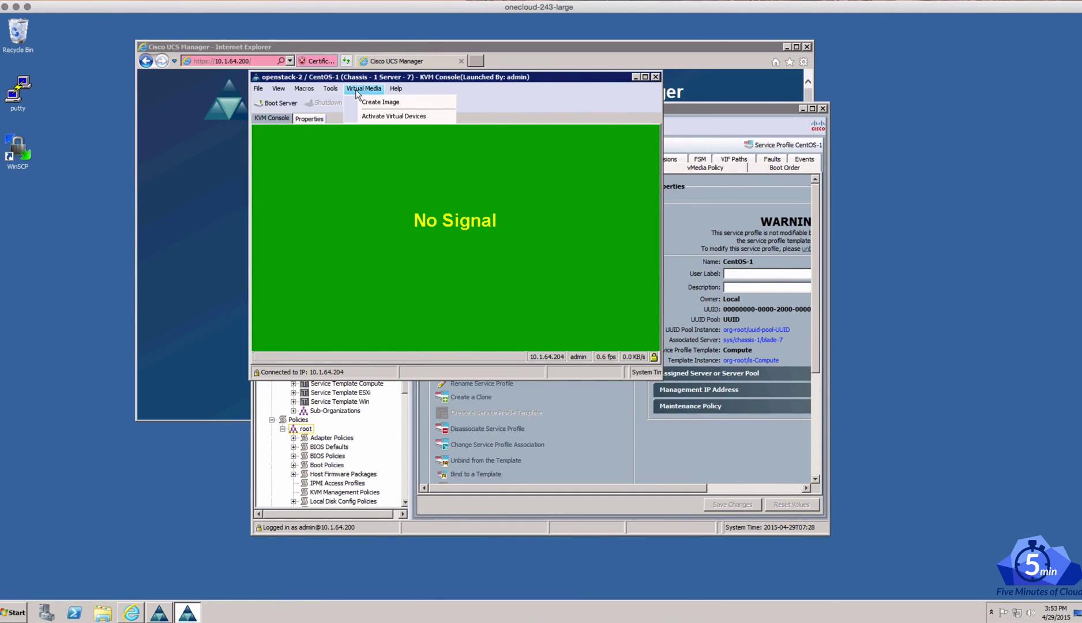
click(380, 116)
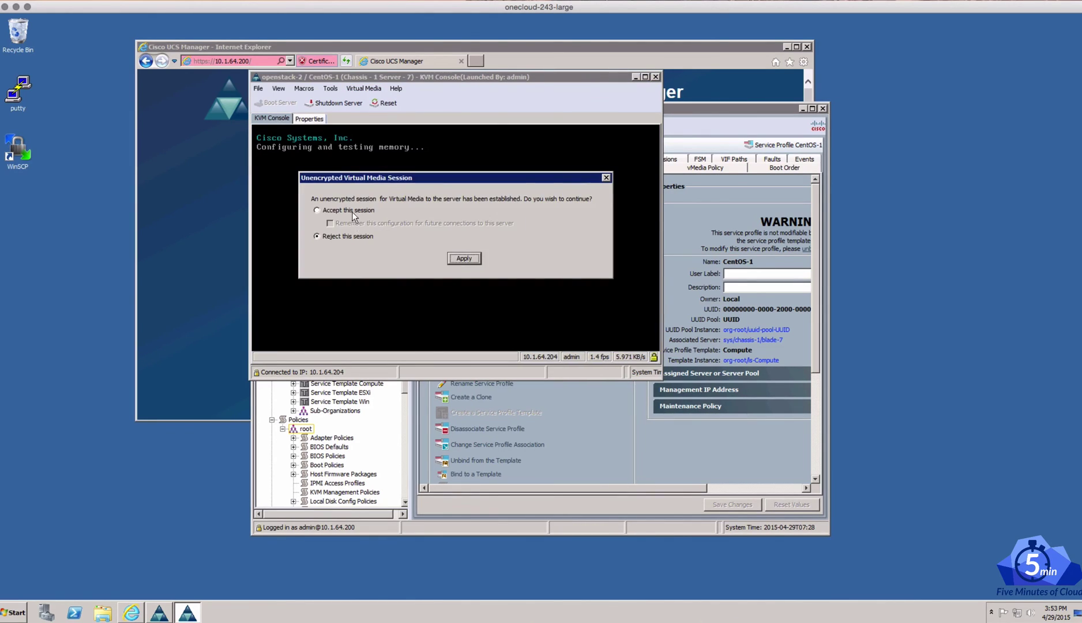
click(352, 211)
click(352, 223)
click(467, 257)
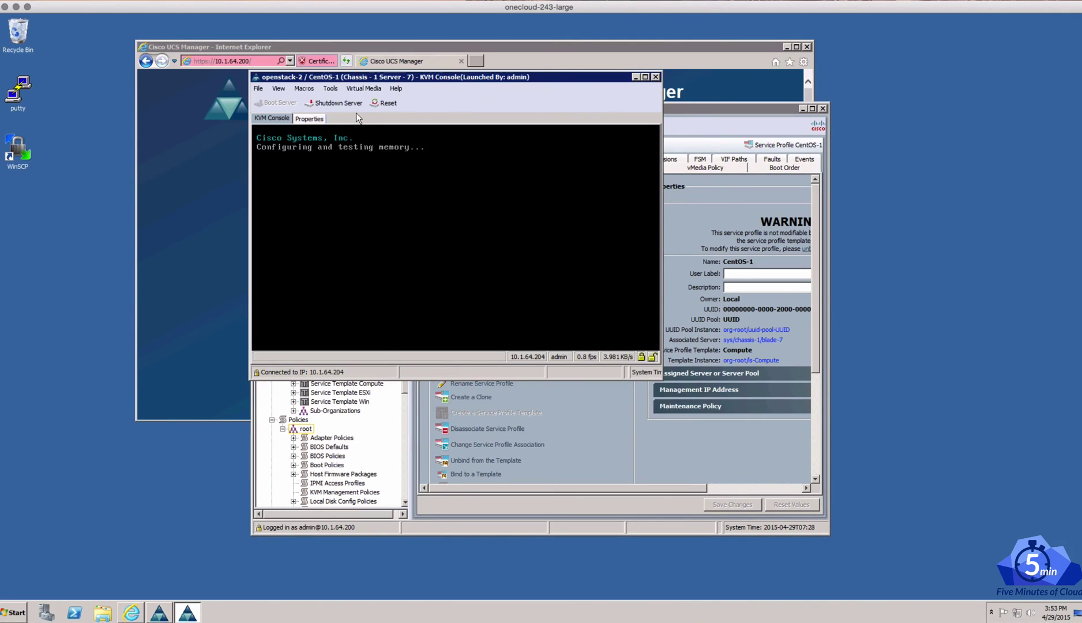
Browse Map CD/DVD to the C:\ISO folder, cancel without choosing, and open a new browser tab
click(363, 89)
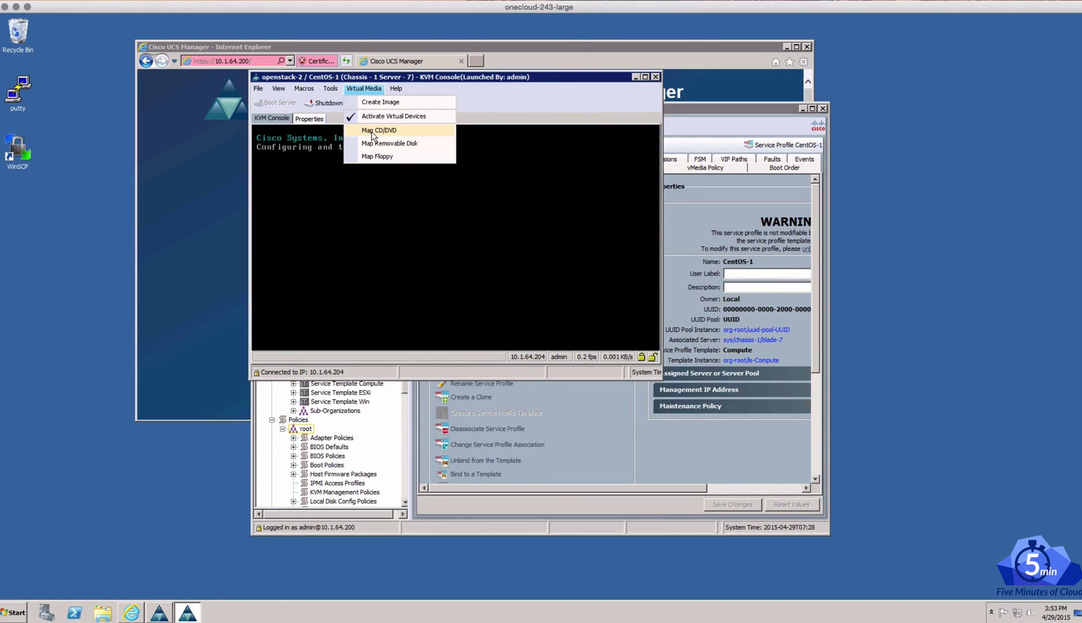
click(372, 131)
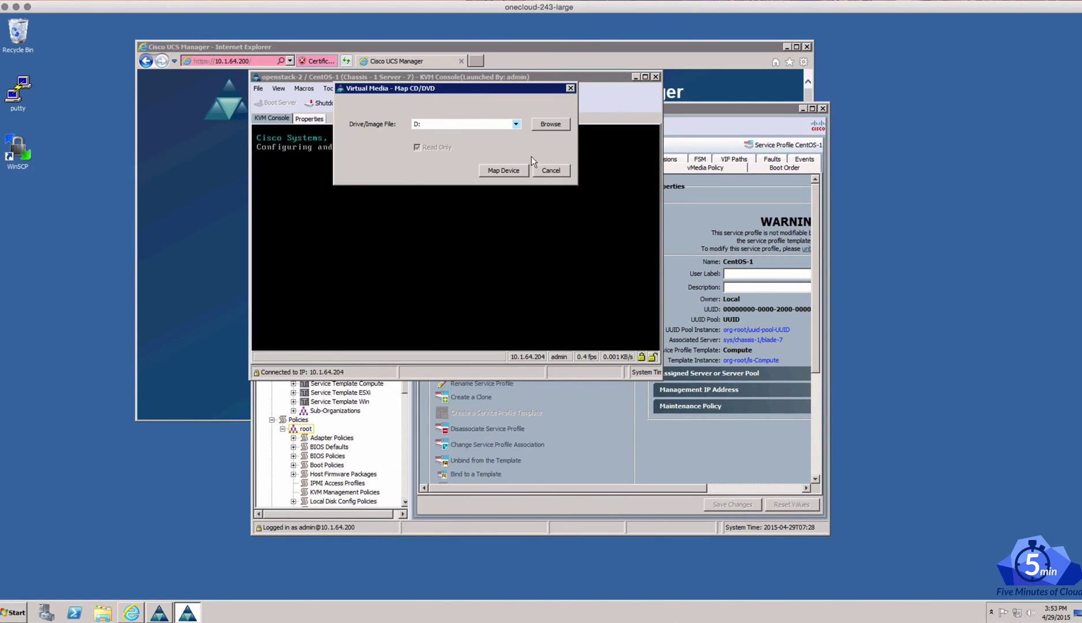
click(544, 125)
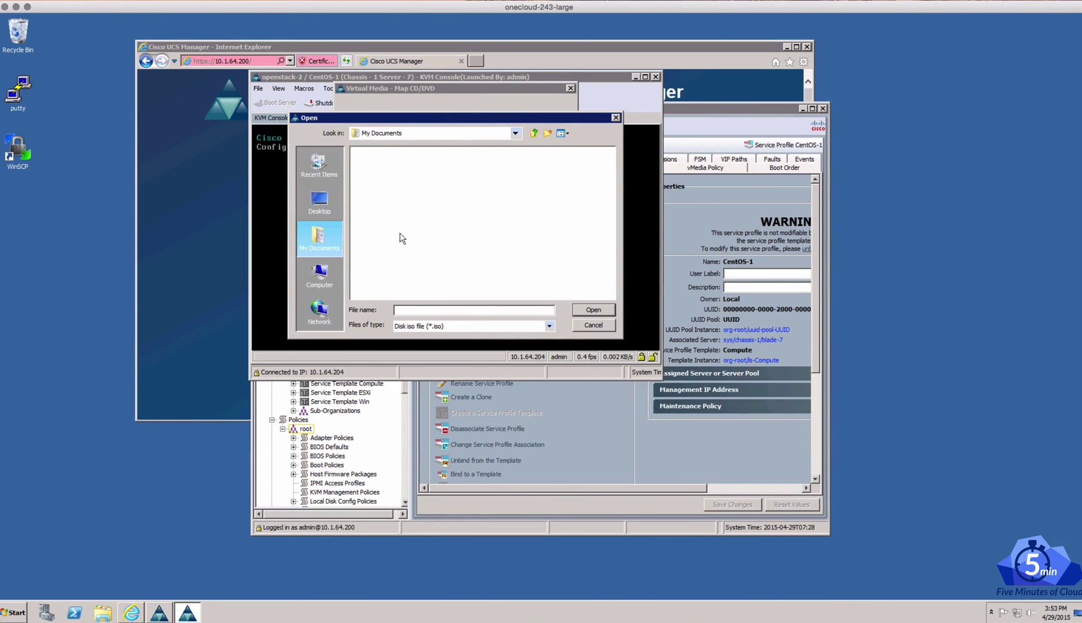
click(301, 287)
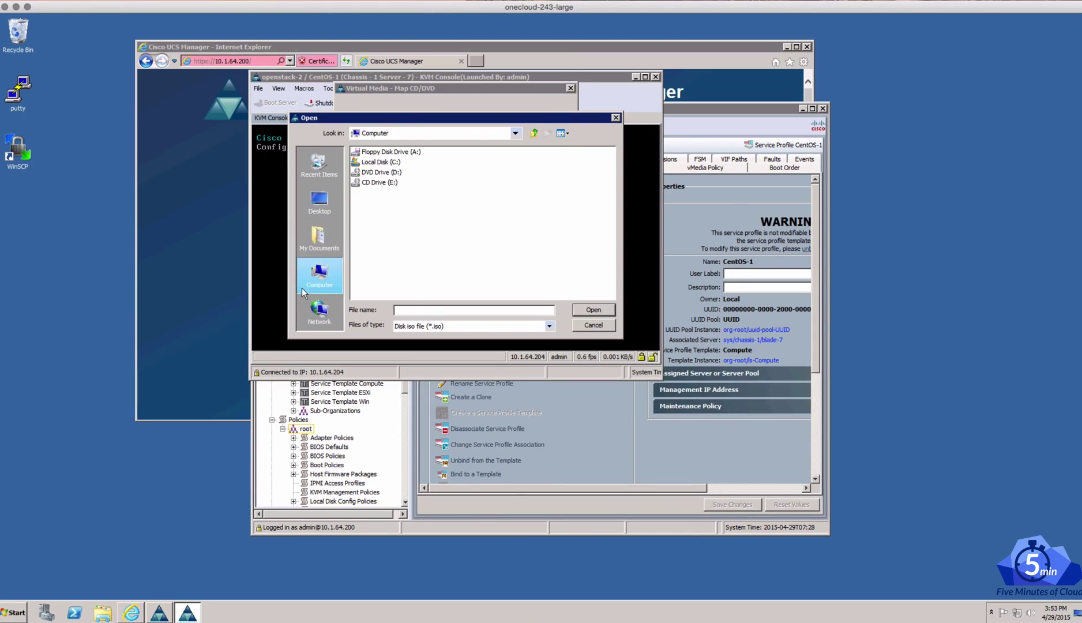
double_click(382, 163)
double_click(366, 172)
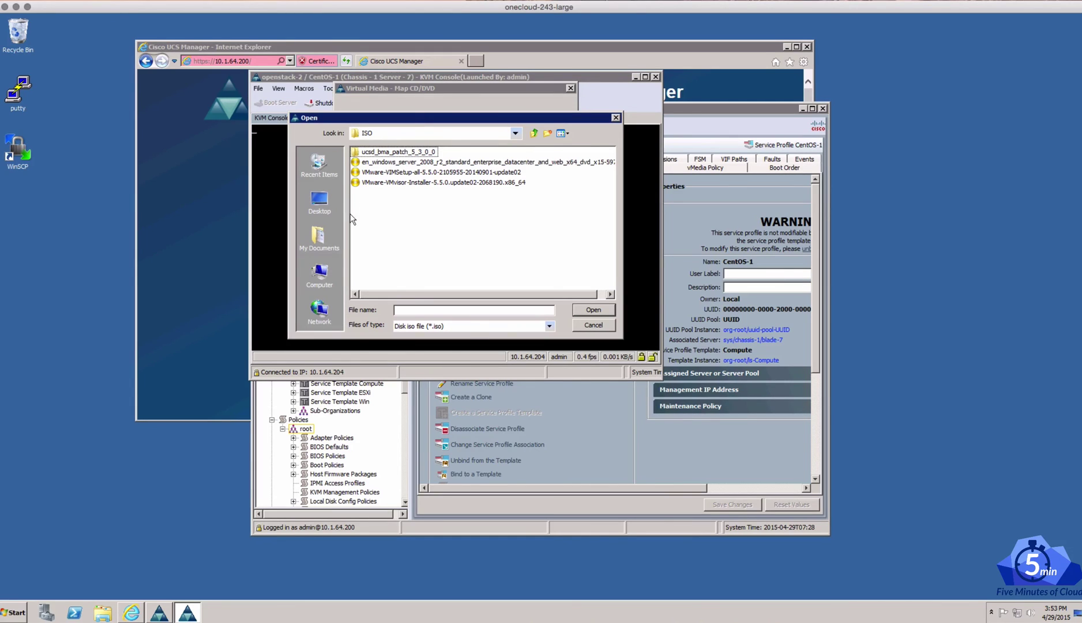
click(594, 324)
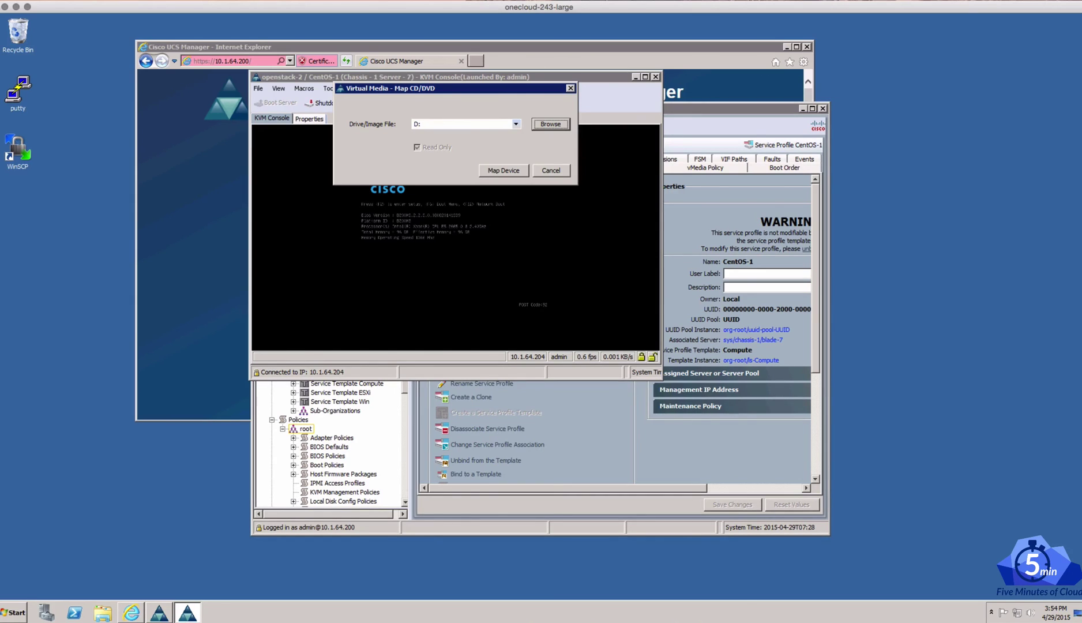
click(131, 612)
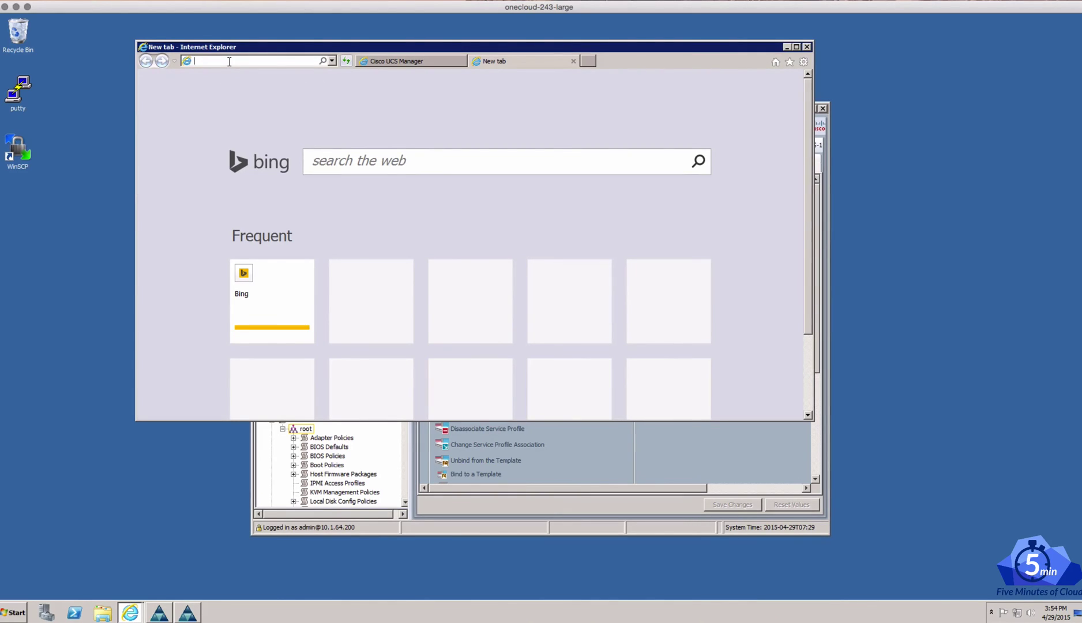
Enter centos.org in the new tab's address bar
text(centos.org)
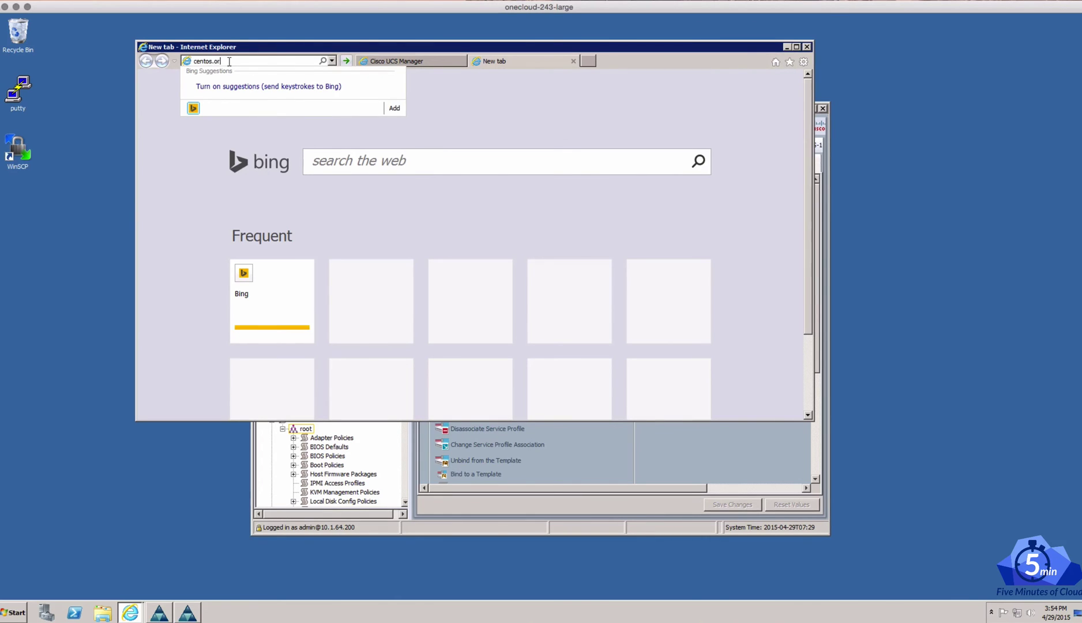